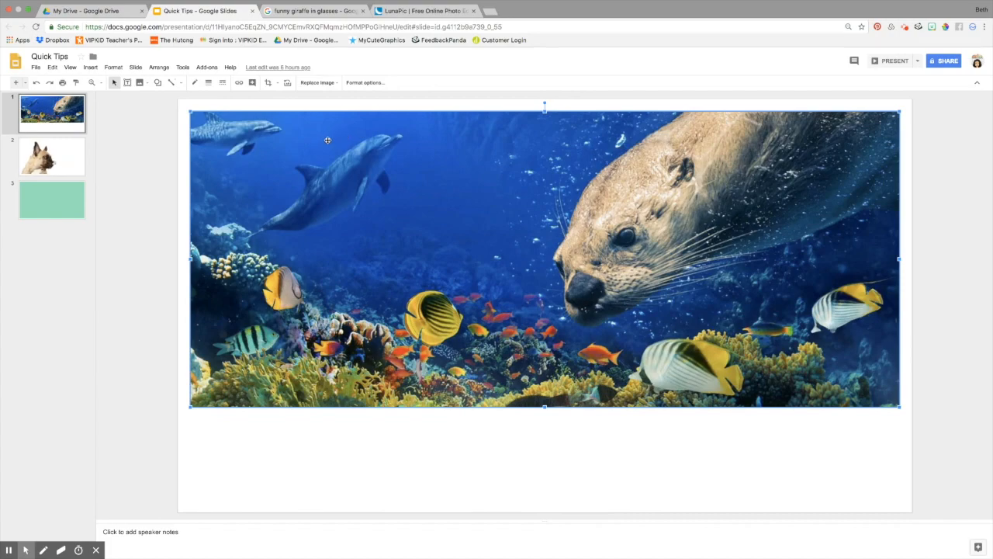
- Move the underwater picture on slide 1 toward the slide's upper-left corner and crop away strips from its left and right sides
mouse_move(398, 205)
left_mouse_down()
mouse_move(381, 193)
mouse_move(404, 203)
left_mouse_up()
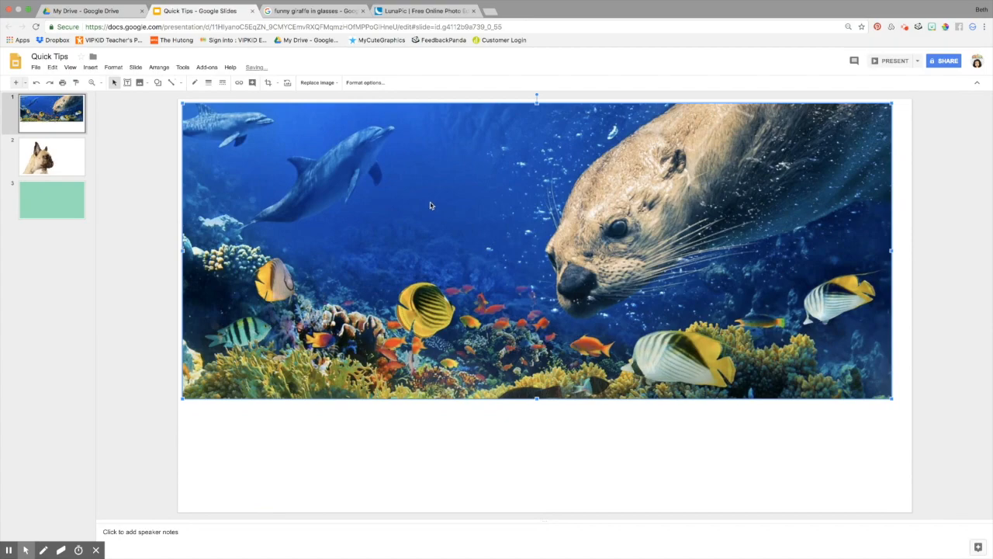
double_click(473, 208)
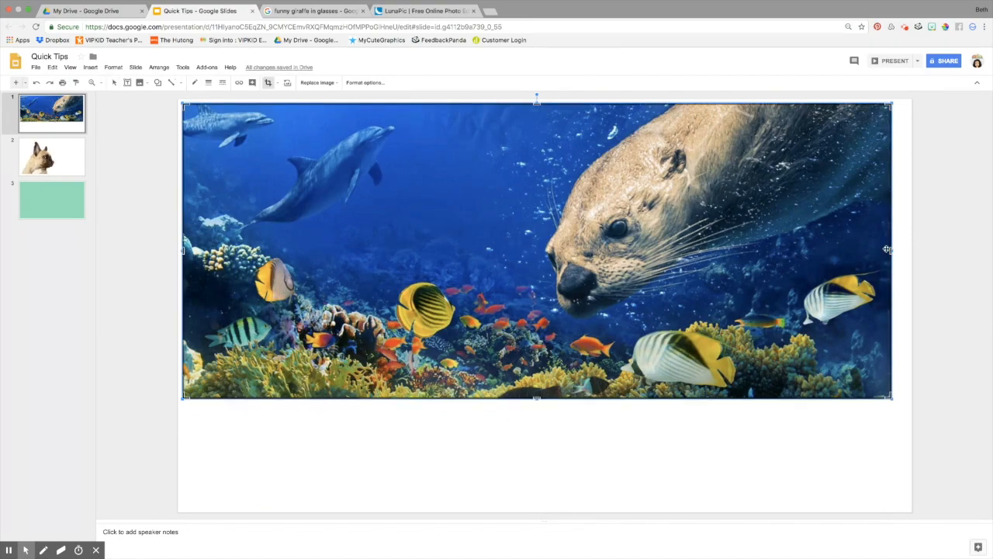
left_click_drag(891, 250, 770, 247)
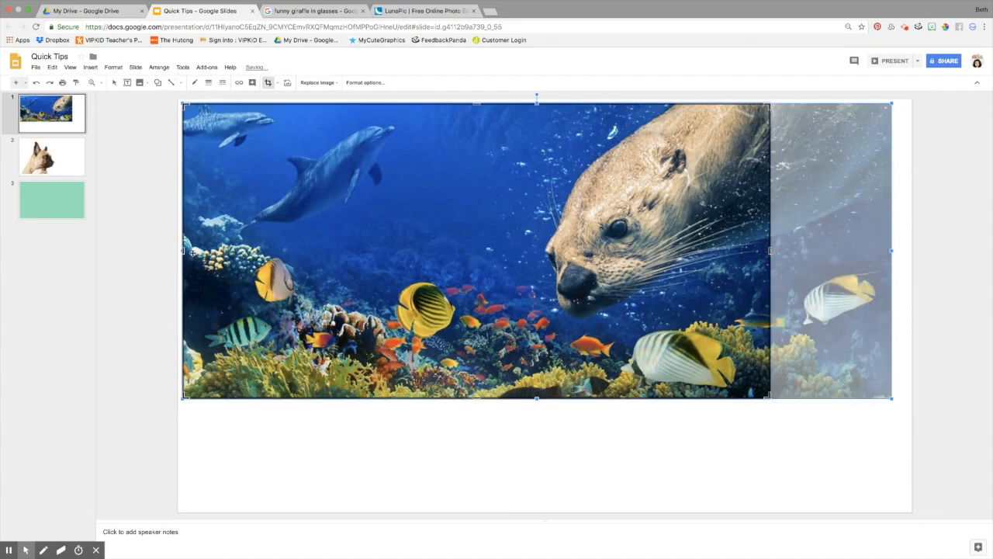
left_click_drag(182, 250, 277, 251)
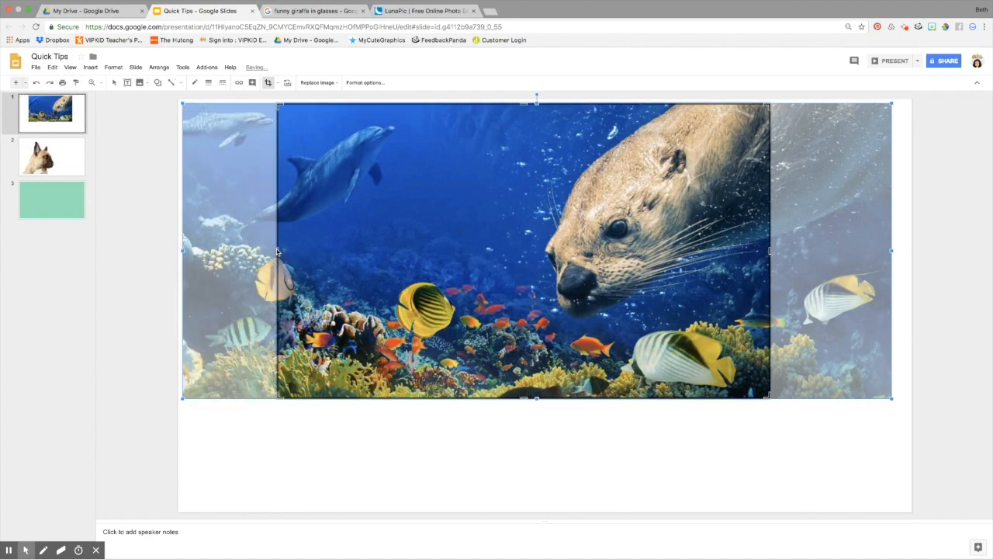
left_click(632, 465)
- Align the cropped underwater picture with the slide's upper-left corner and enlarge it proportionally to the full slide height
left_click(458, 220)
left_click_drag(459, 220, 360, 216)
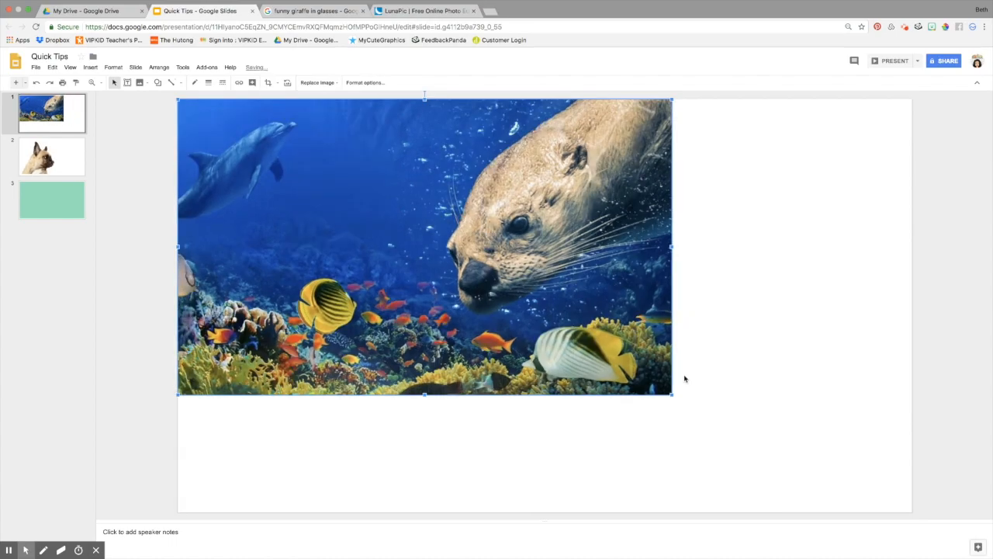
left_click_drag(672, 395, 868, 500)
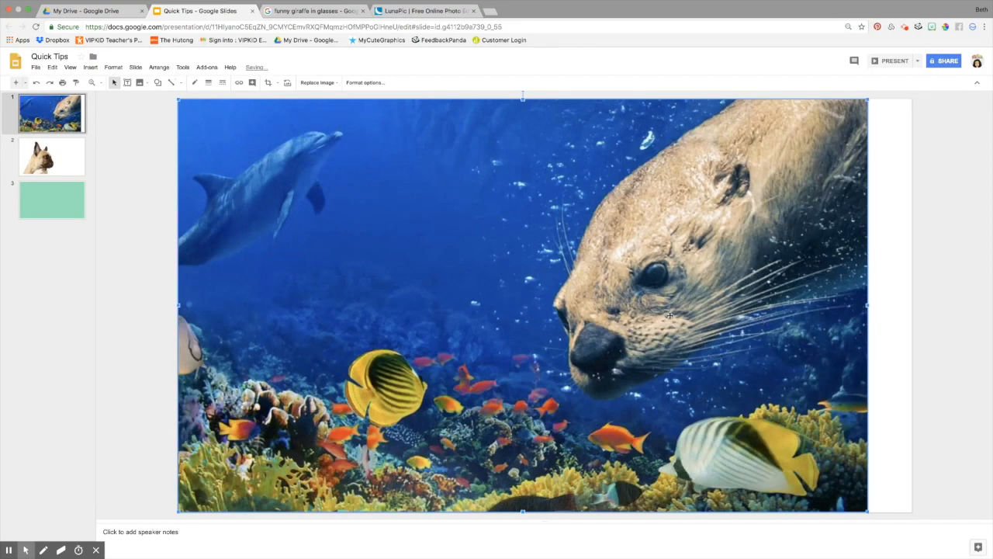
- Extend the underwater picture's crop area to the slide's right edge so the picture fills the slide
double_click(590, 280)
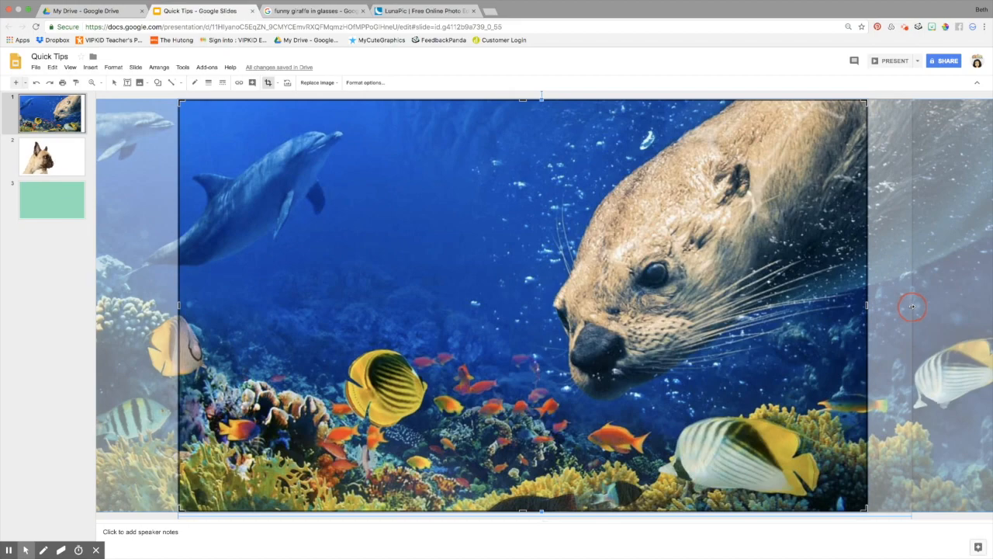
left_click_drag(912, 309, 911, 308)
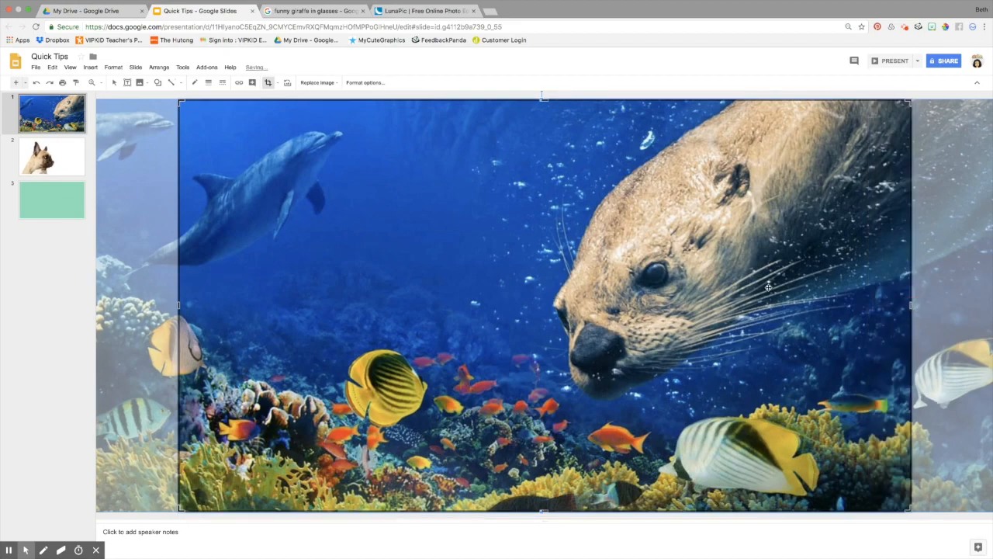
key("Return")
left_click(952, 245)
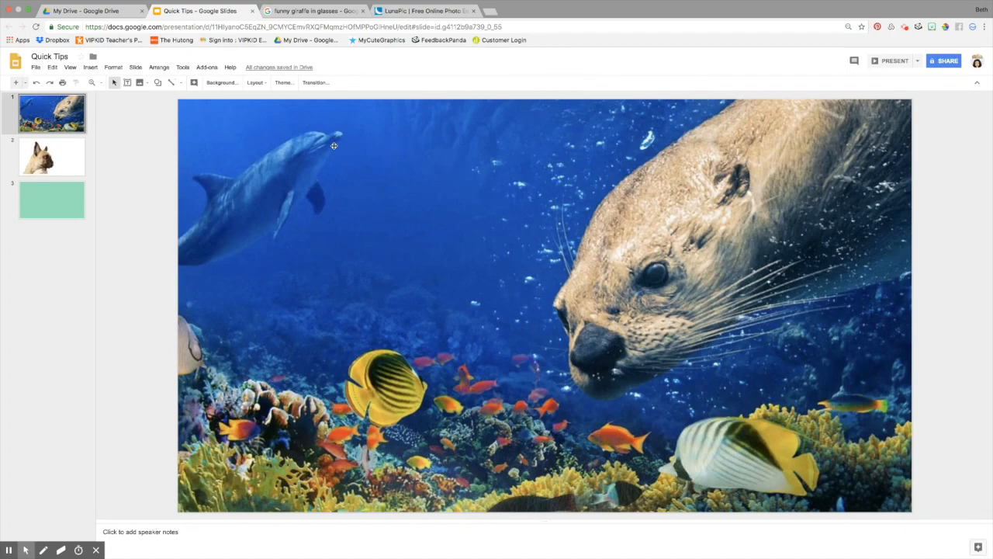
- Crop the animated dog picture on slide 2 closer to the dog on its right and left sides
left_click(58, 159)
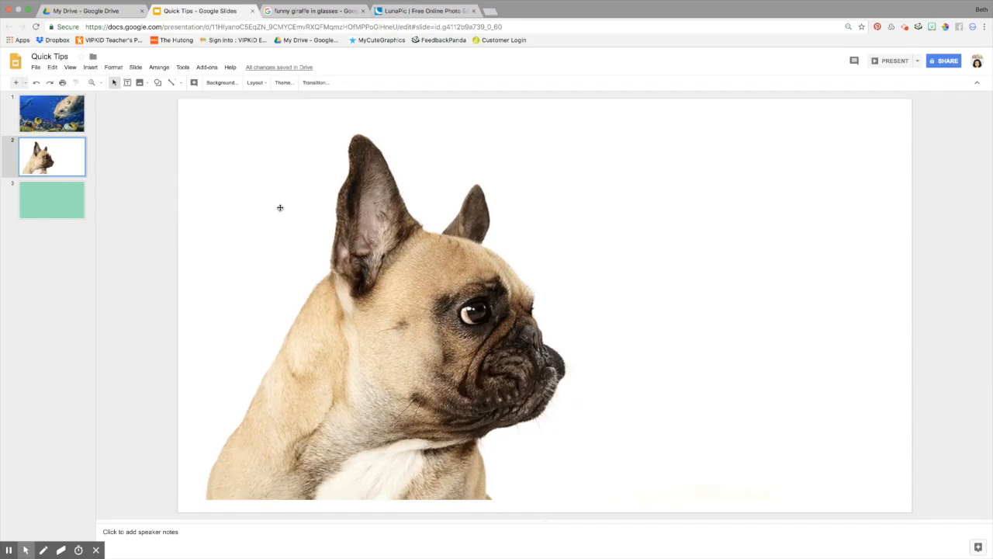
left_click(280, 208)
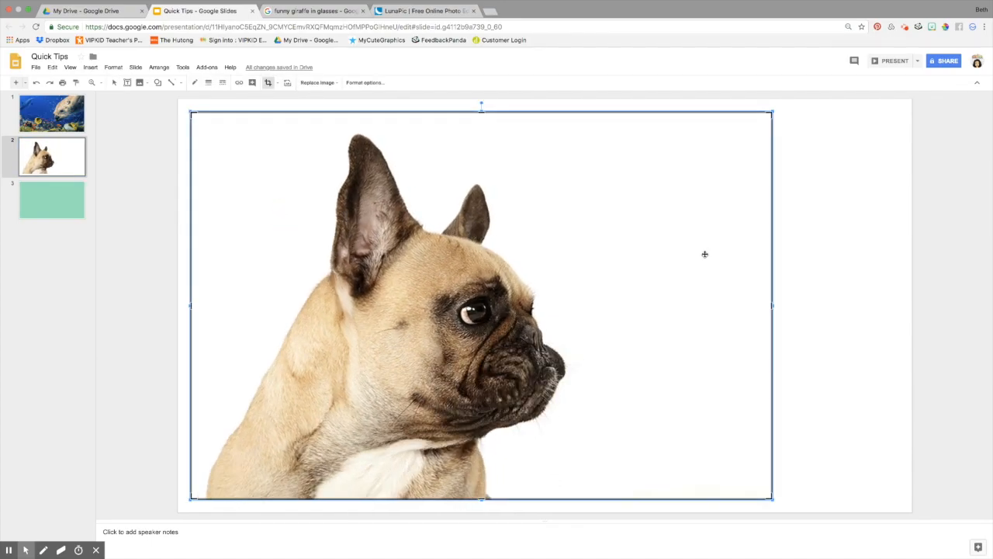
left_click_drag(771, 306, 611, 299)
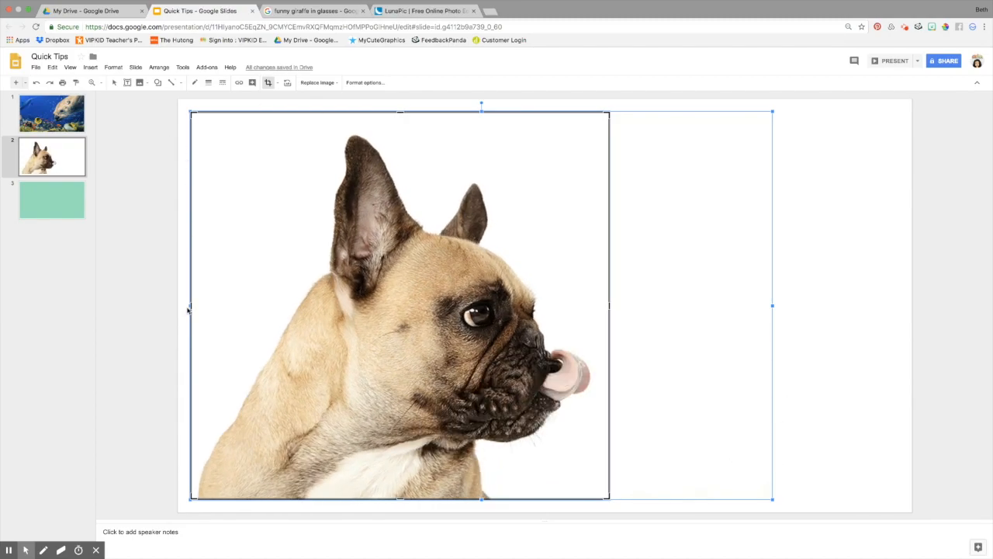
left_click_drag(190, 305, 235, 306)
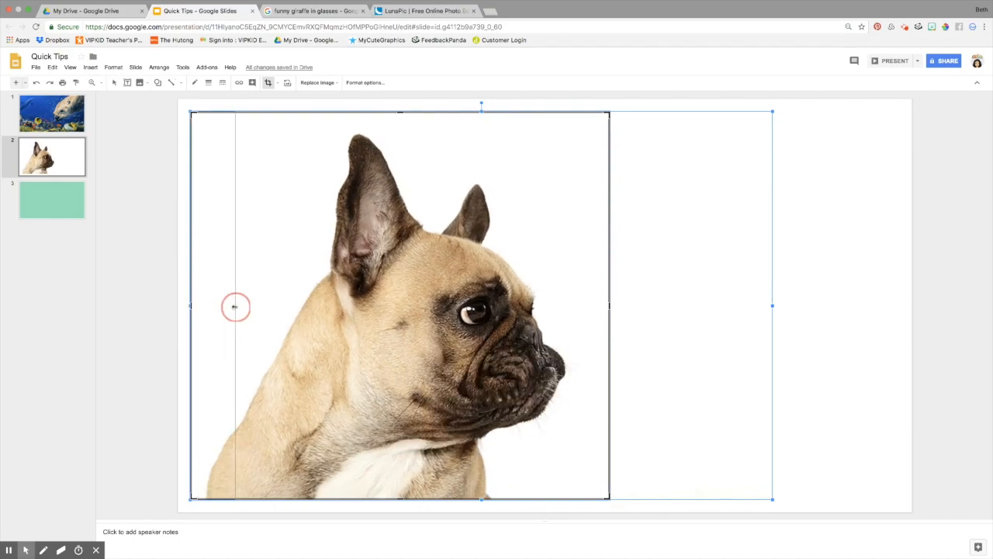
left_click_drag(235, 307, 235, 308)
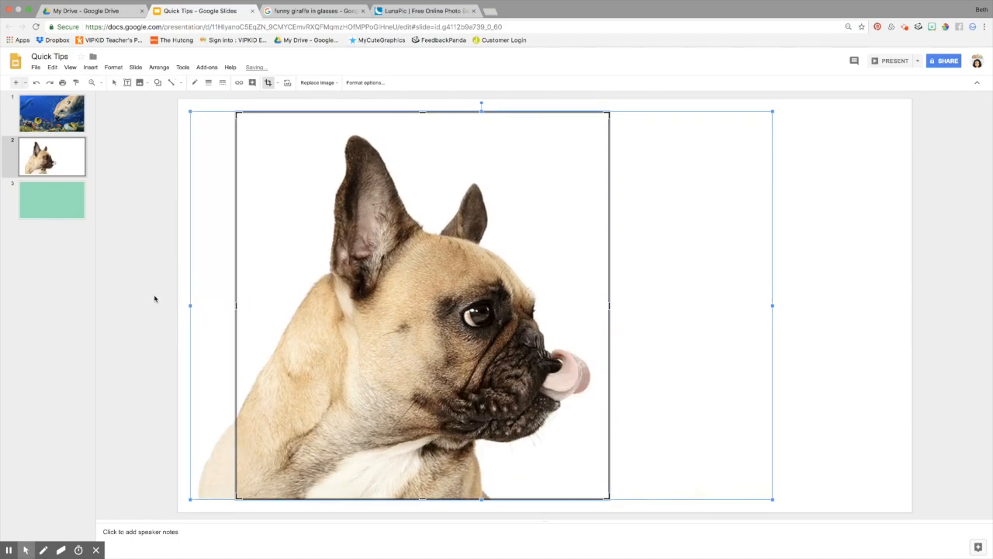
left_click(155, 298)
- Place the cropped dog picture in the slide's lower-left corner and shrink it proportionally from its upper-right corner
left_click_drag(393, 289, 336, 300)
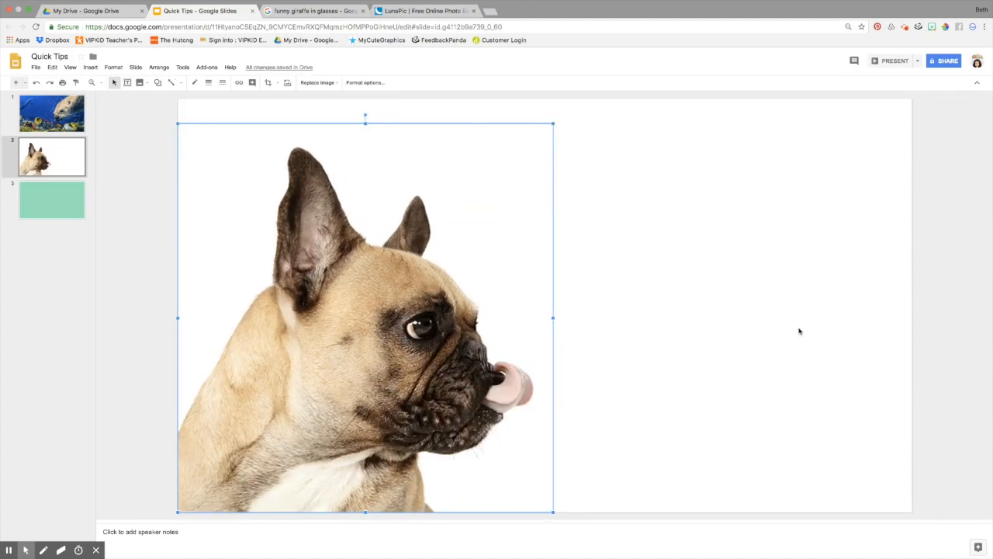
left_click_drag(553, 123, 473, 270)
left_click(153, 142)
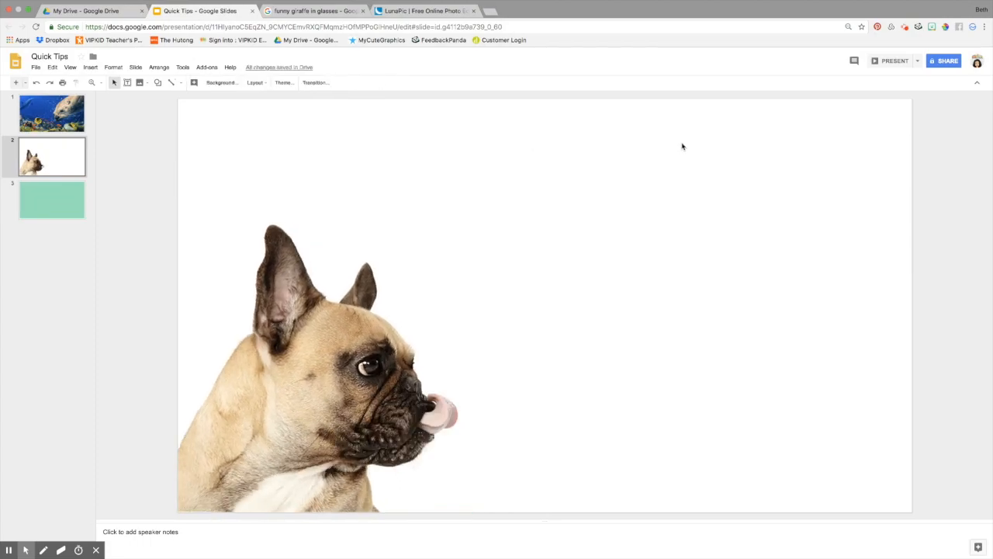
- Show the green slide 3, switch to the giraffe image search results and copy the enlarged picture of the giraffe in black glasses
left_click(53, 211)
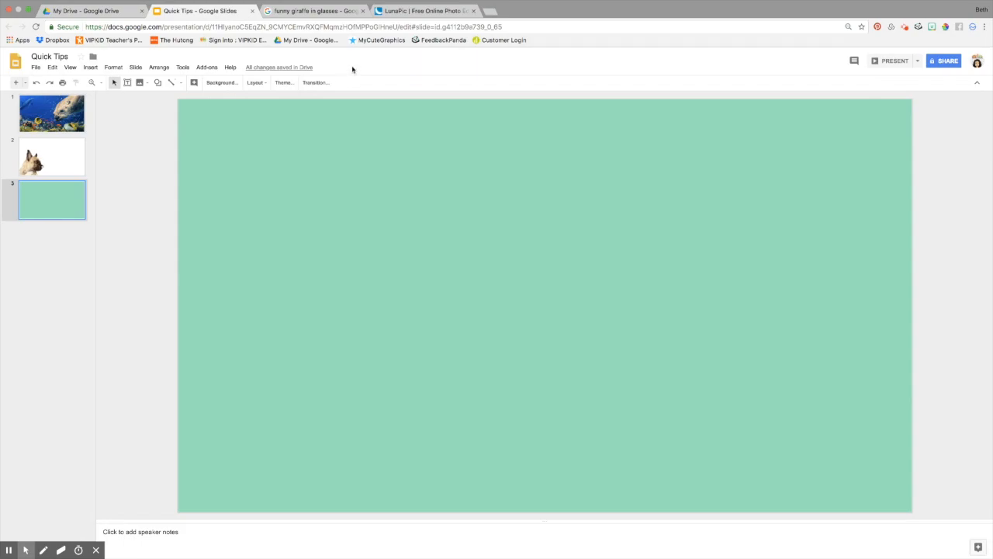
left_click(334, 10)
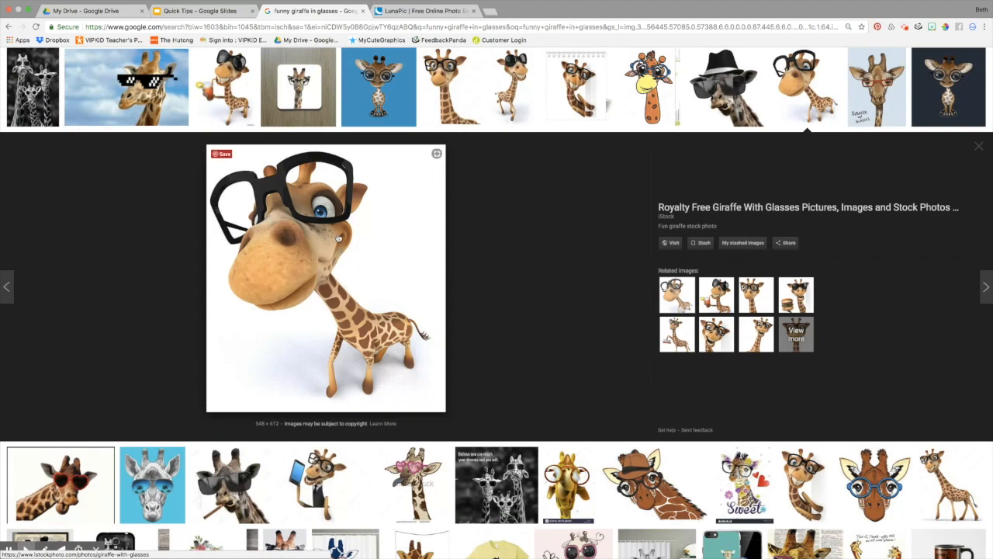
scroll(338, 247, "up", 1)
right_click(336, 242)
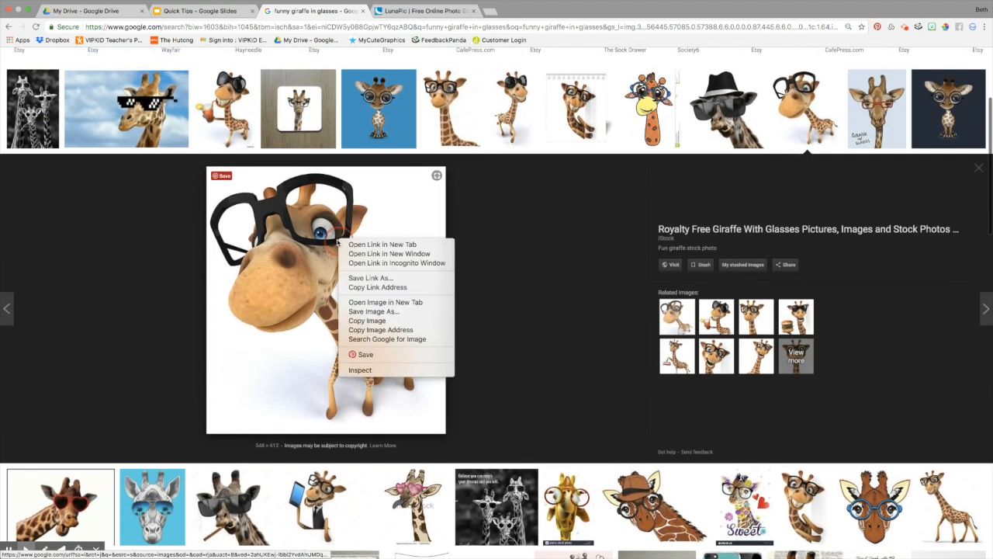
left_click(381, 323)
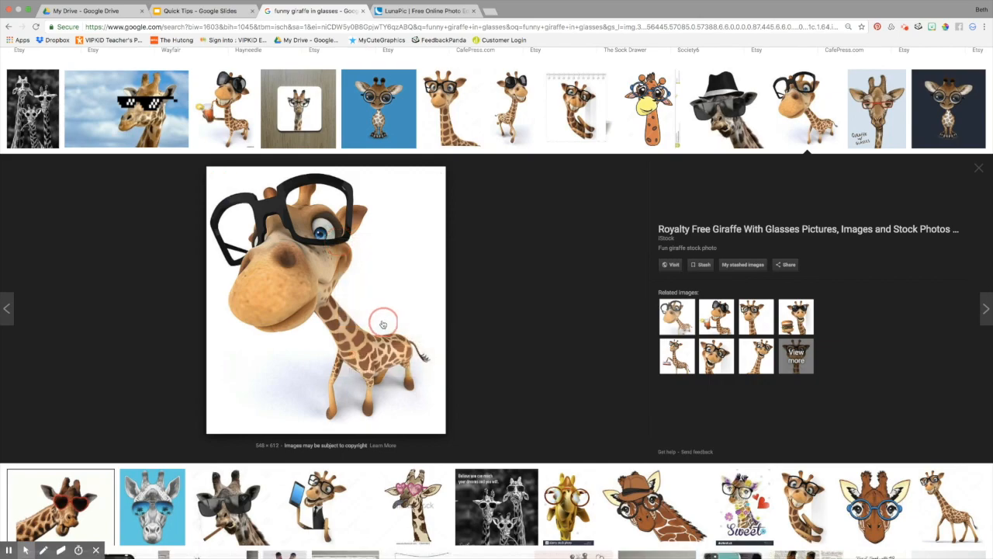
- Switch back to the Quick Tips presentation, paste the giraffe picture onto the green slide 3, and delete it again
left_click(200, 11)
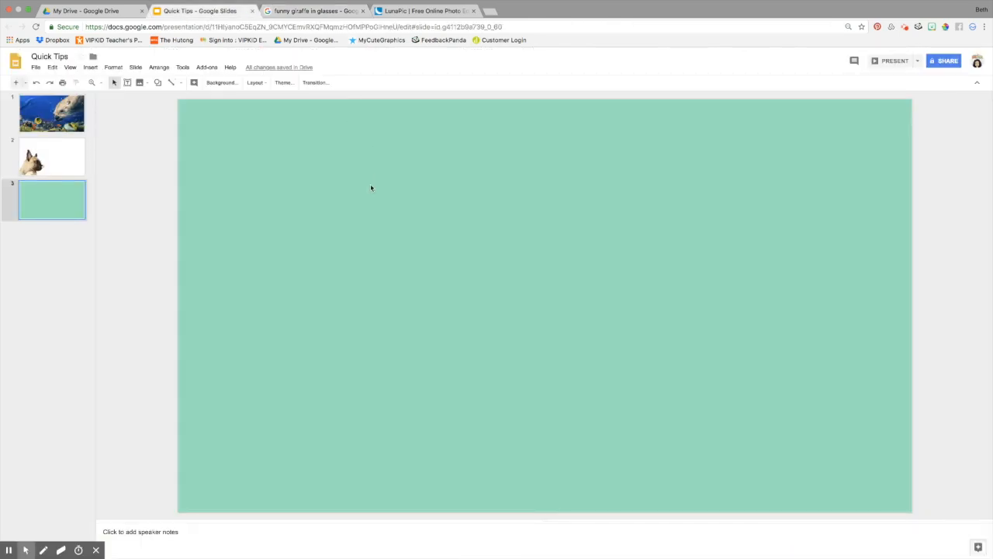
key("Up")
left_click(46, 195)
key("ctrl+v")
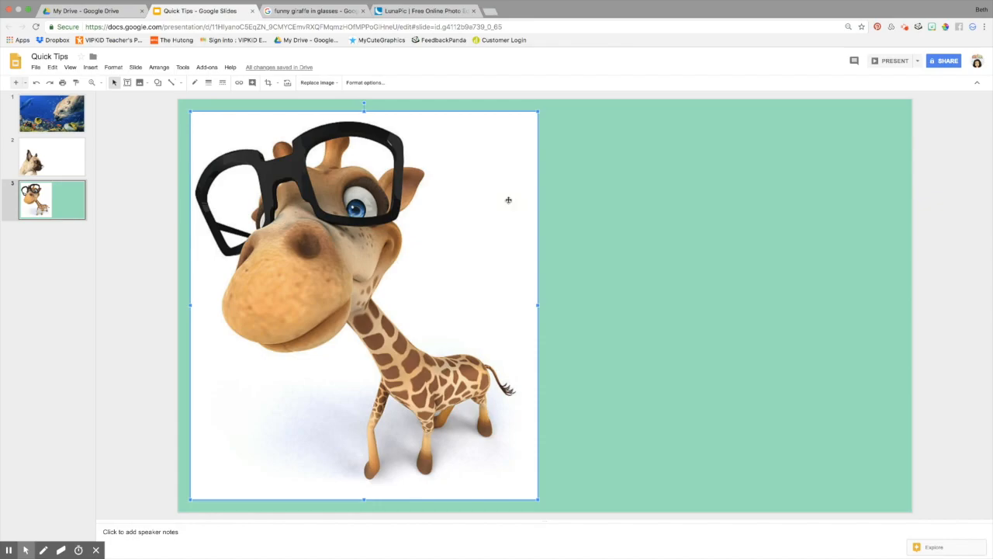
key("Delete")
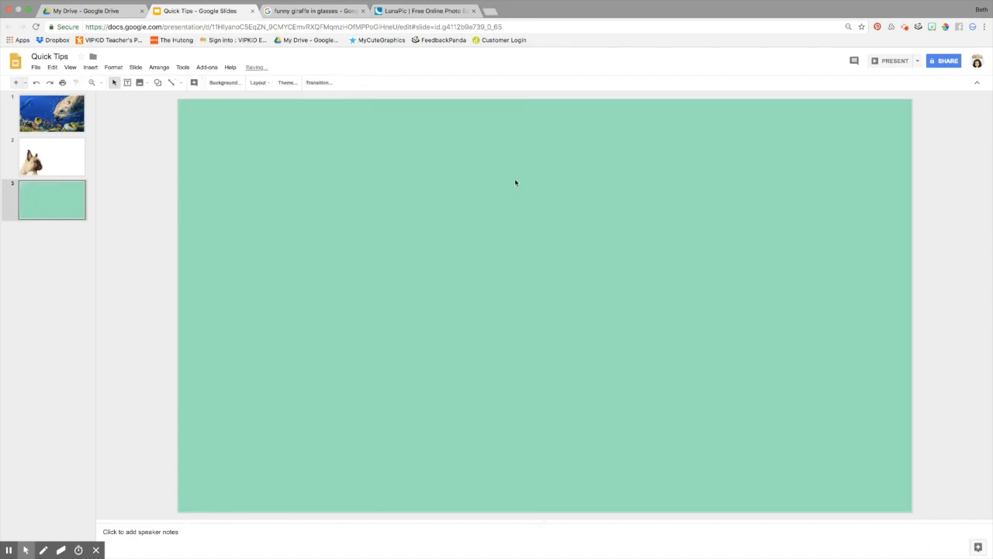
- Switch to the giraffe image search results and copy the image address of the enlarged giraffe picture
left_click(274, 12)
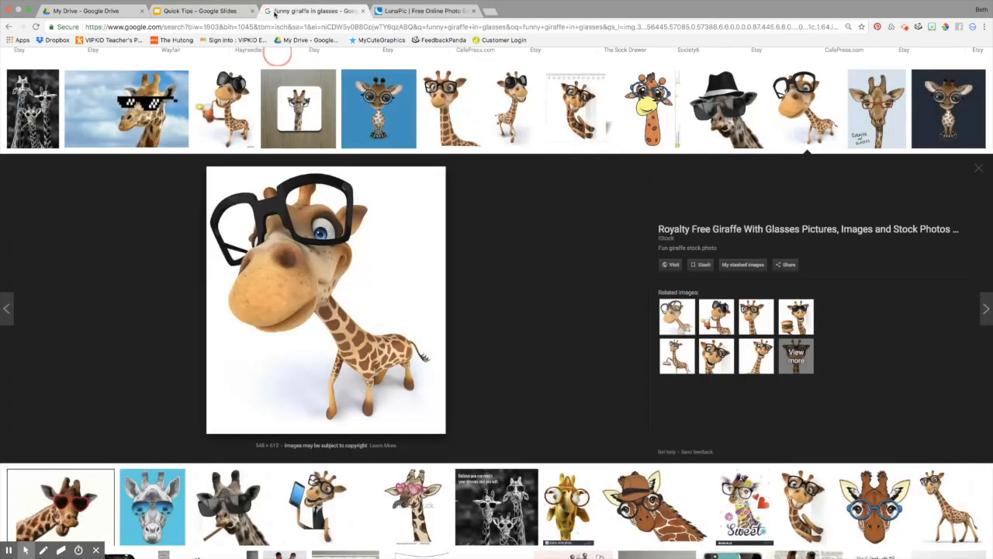
right_click(375, 233)
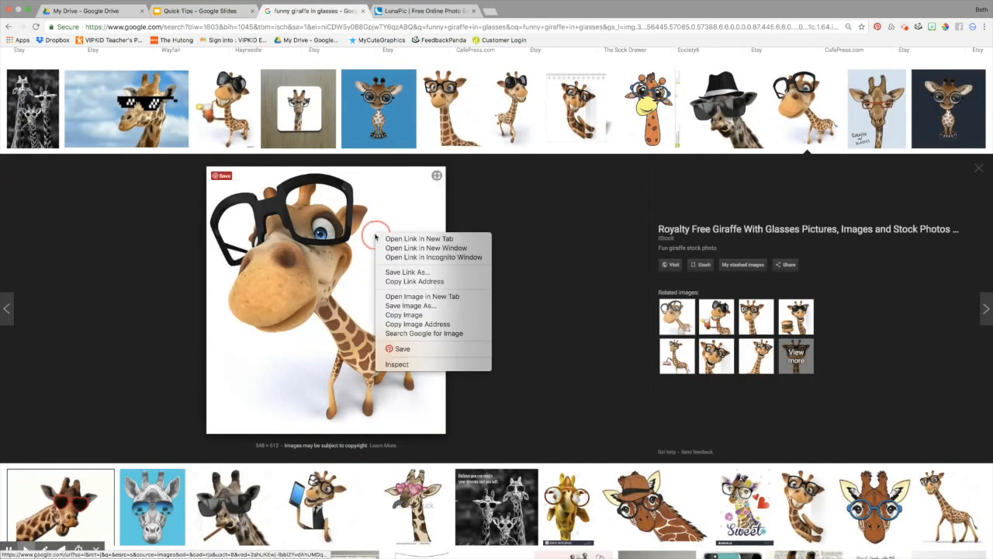
left_click(430, 324)
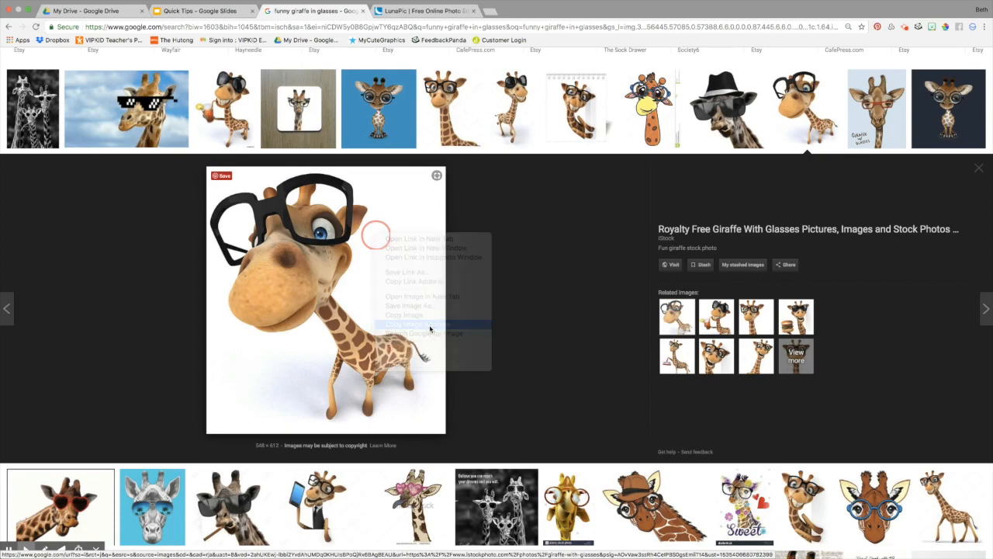
- Switch to LunaPic and open the giraffe picture from its copied image URL using the additional upload options
left_click(421, 11)
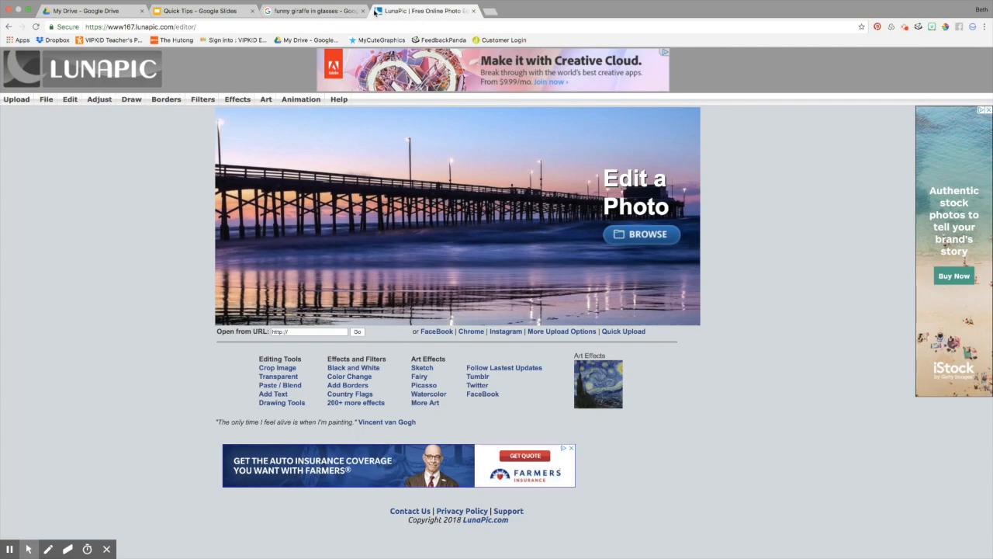
left_click(20, 101)
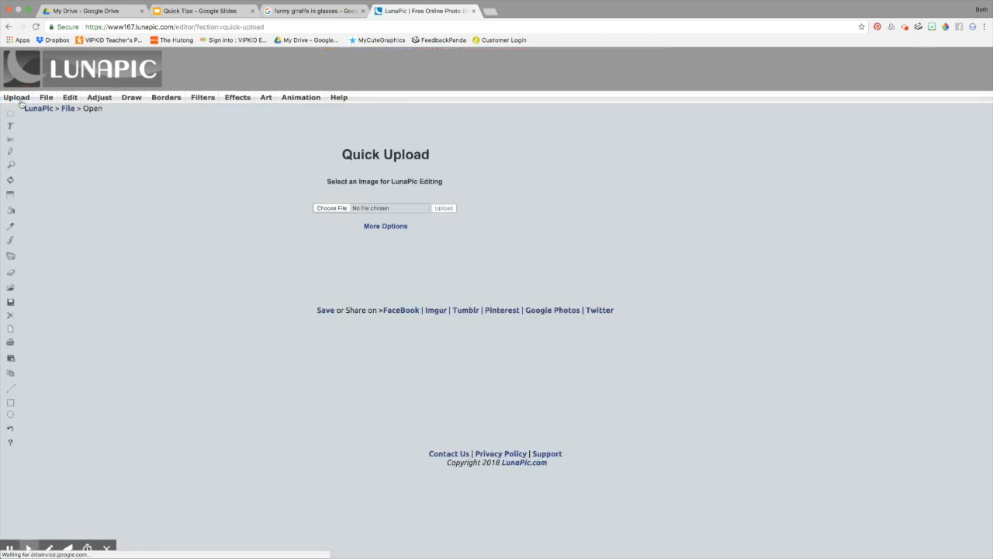
left_click(386, 227)
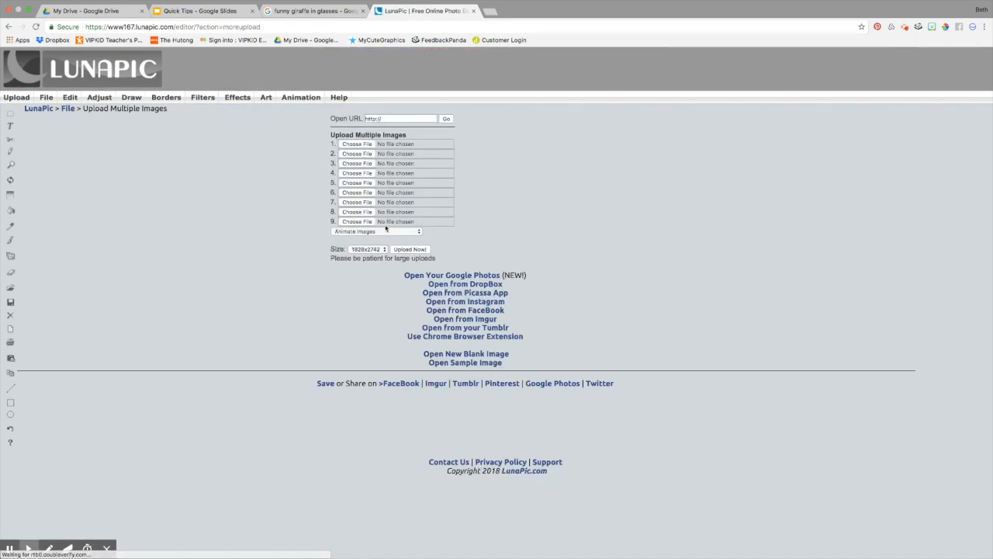
left_click(389, 120)
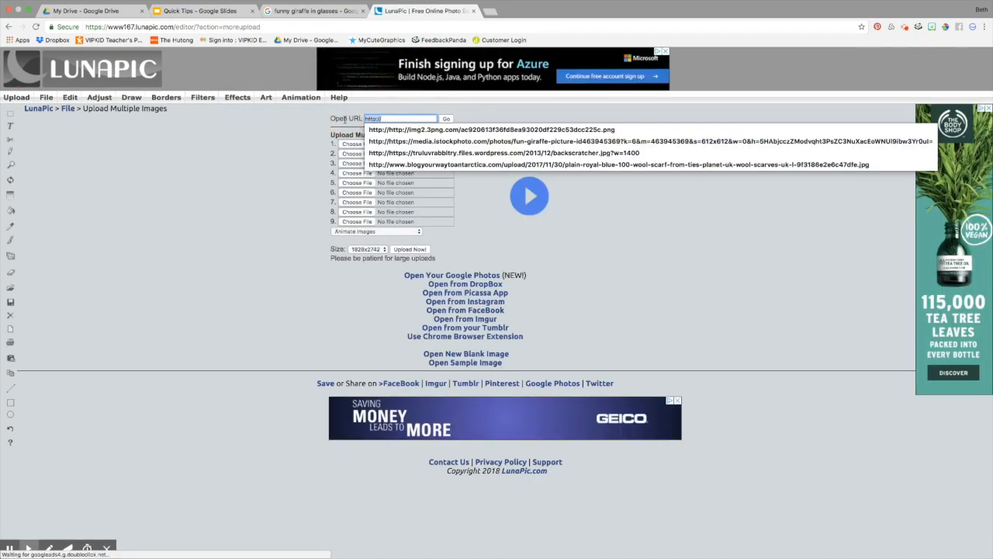
type("https://media.istockphoto.com/photos/fun-giraffe-picture-id463945369?k=6&m=463945369&s=612x612&w=0&h=5HAbjcczZModvqht3PsZC3NuXacEoWNUl9ibw3Yr0ul=")
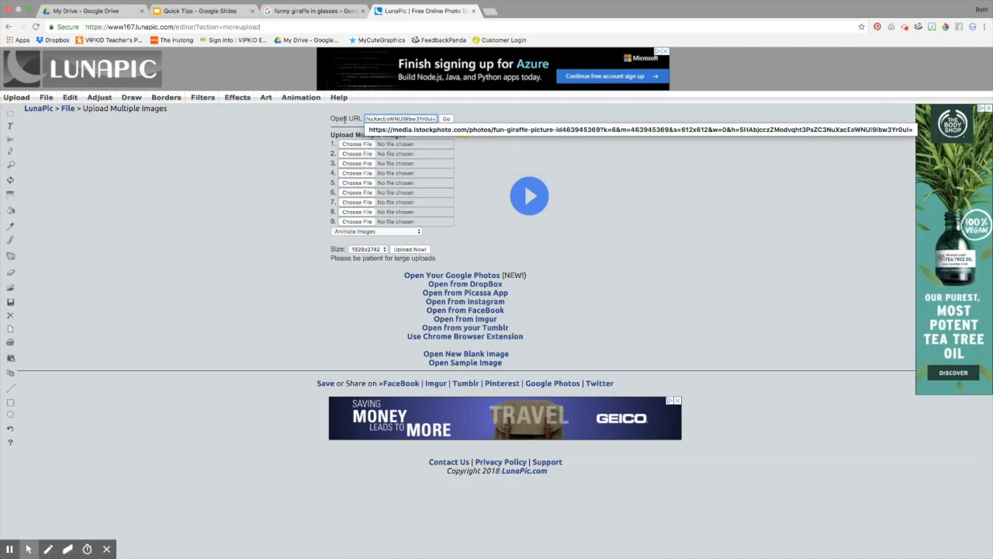
left_click(446, 118)
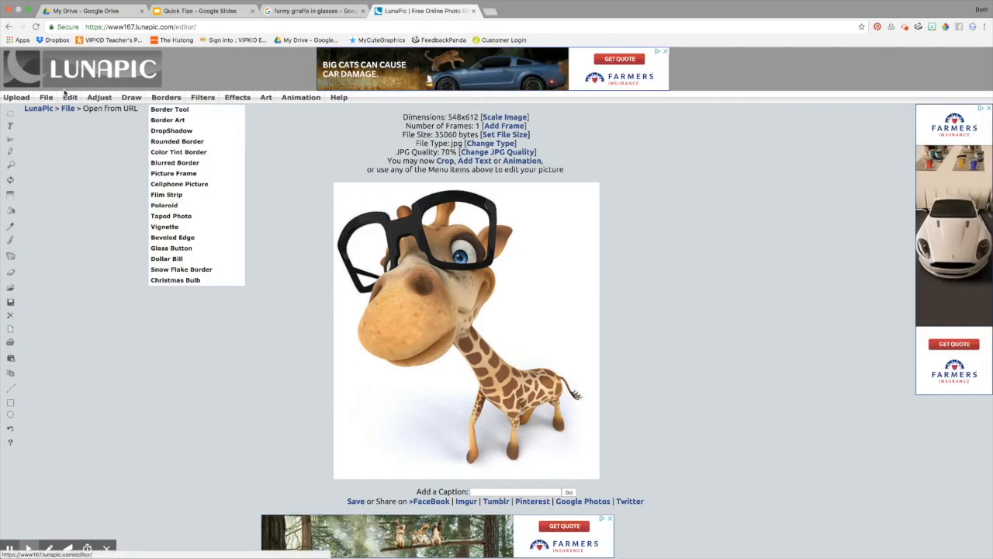
- Make the giraffe picture's white background transparent with the Transparent Background tool
mouse_move(70, 97)
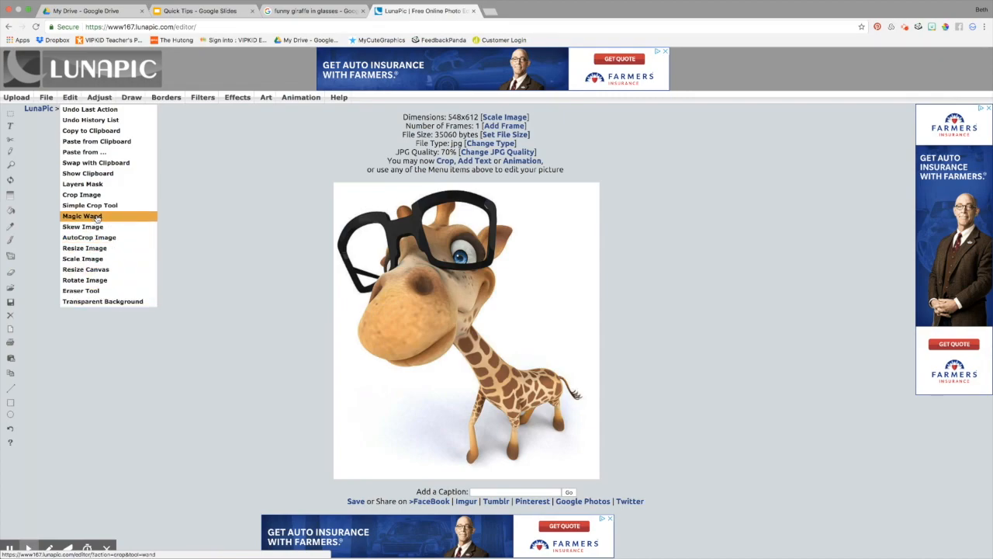
left_click(134, 302)
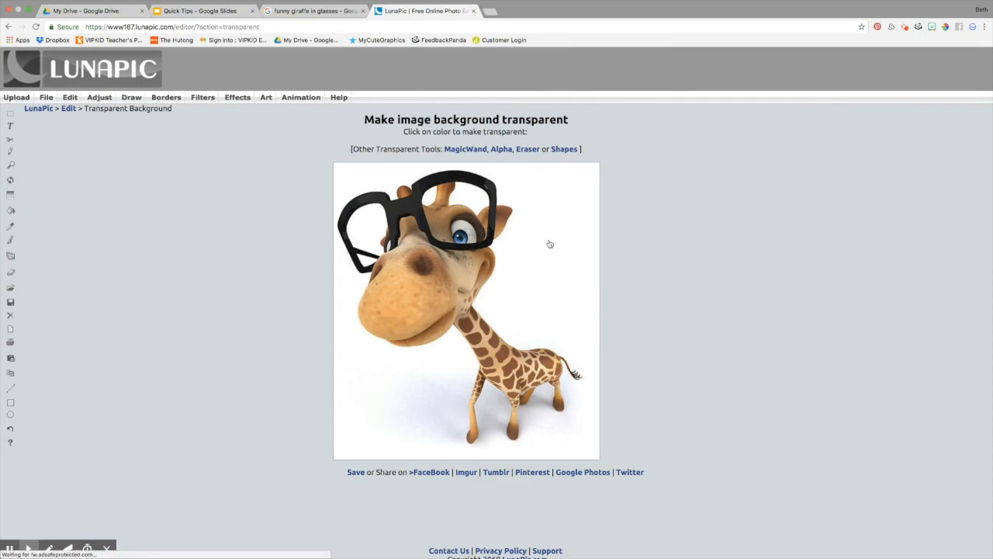
left_click(550, 244)
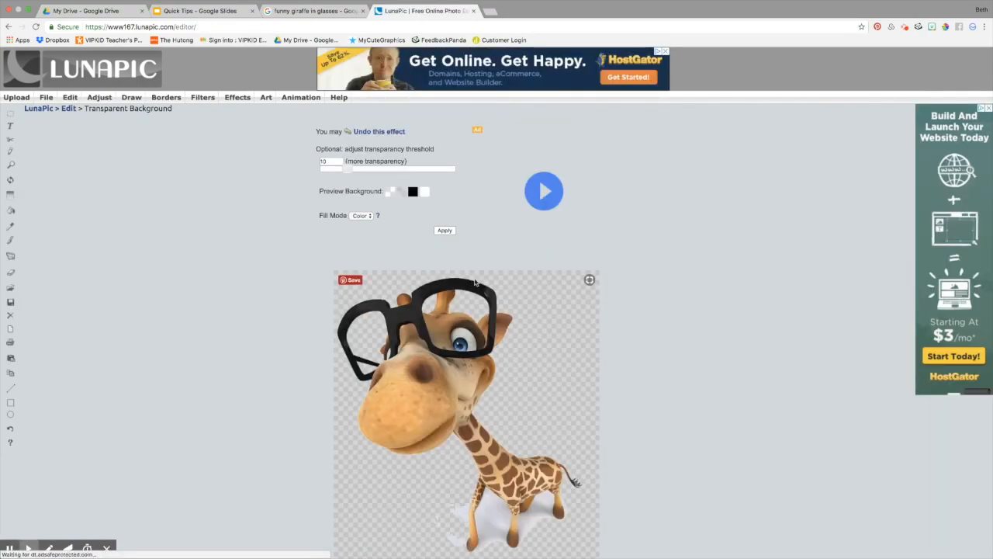
- Copy the transparent giraffe picture, switch to the Quick Tips presentation and paste it onto the green slide 3
scroll(482, 286, "down", 2)
scroll(482, 286, "down", 4)
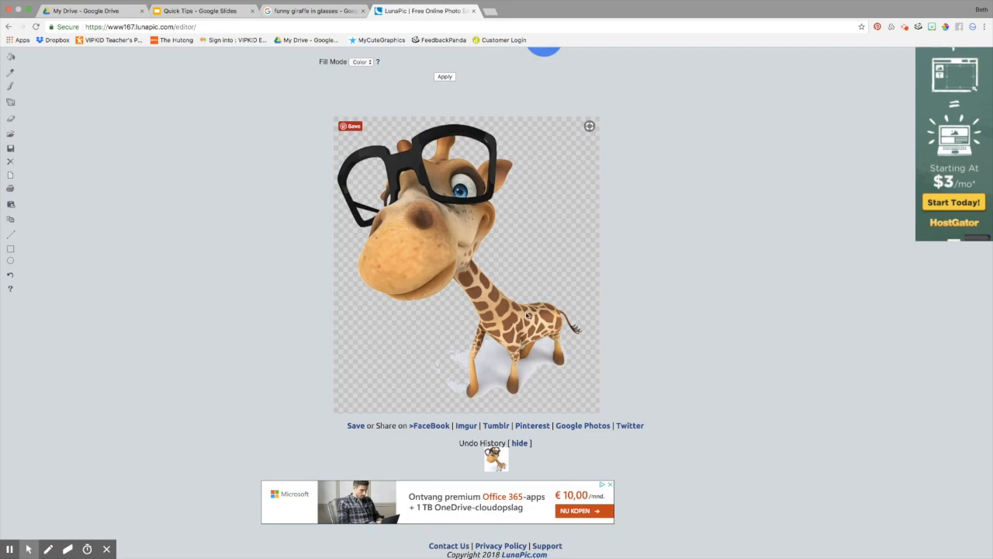
right_click(422, 243)
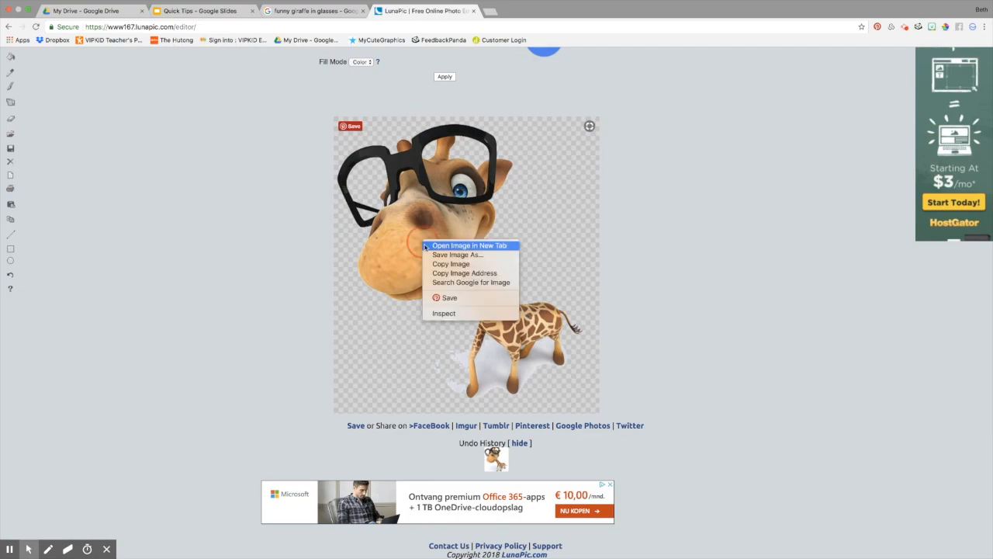
left_click(443, 265)
left_click(349, 60)
left_click(210, 11)
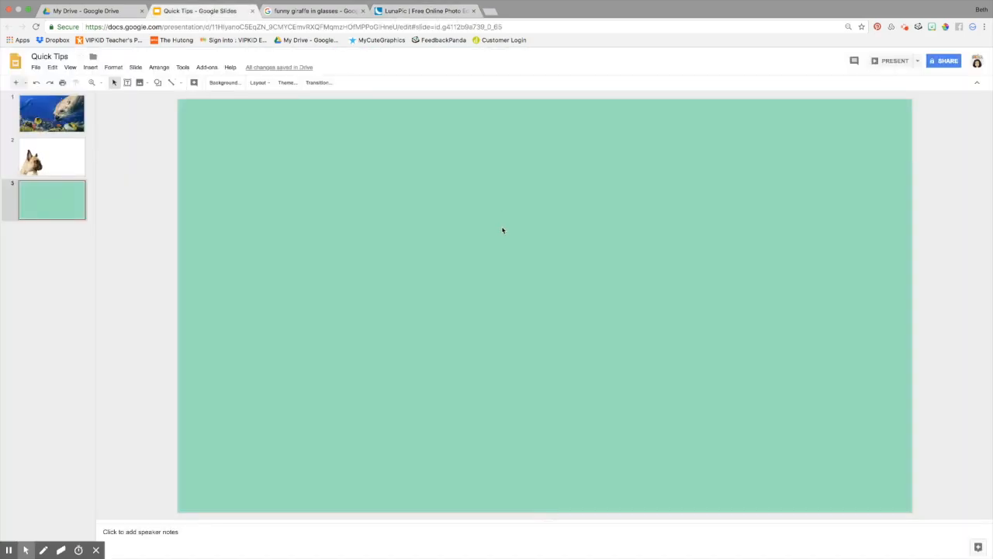
key("super+v")
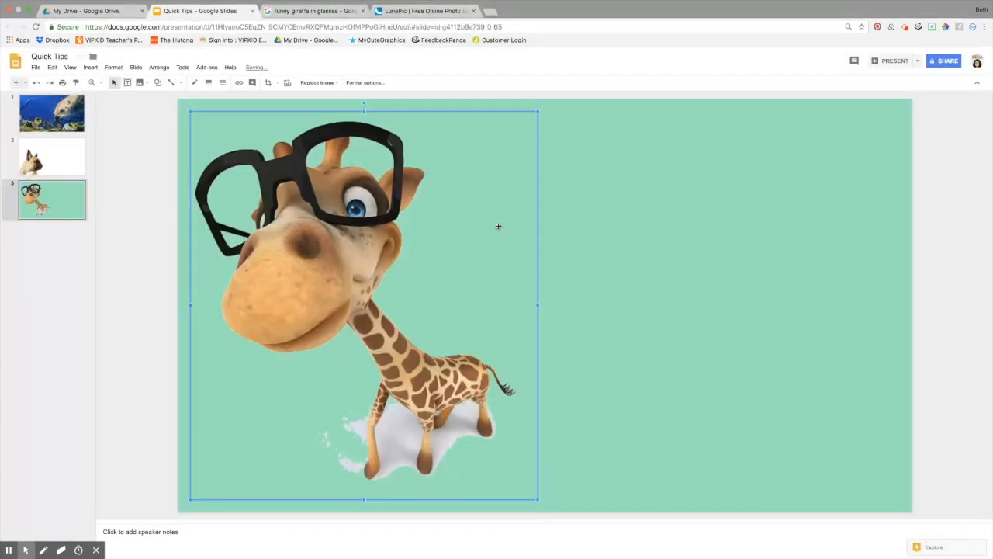
- Crop the giraffe picture to its head, neck and upper body, cutting off the legs and the grey shadow
double_click(440, 408)
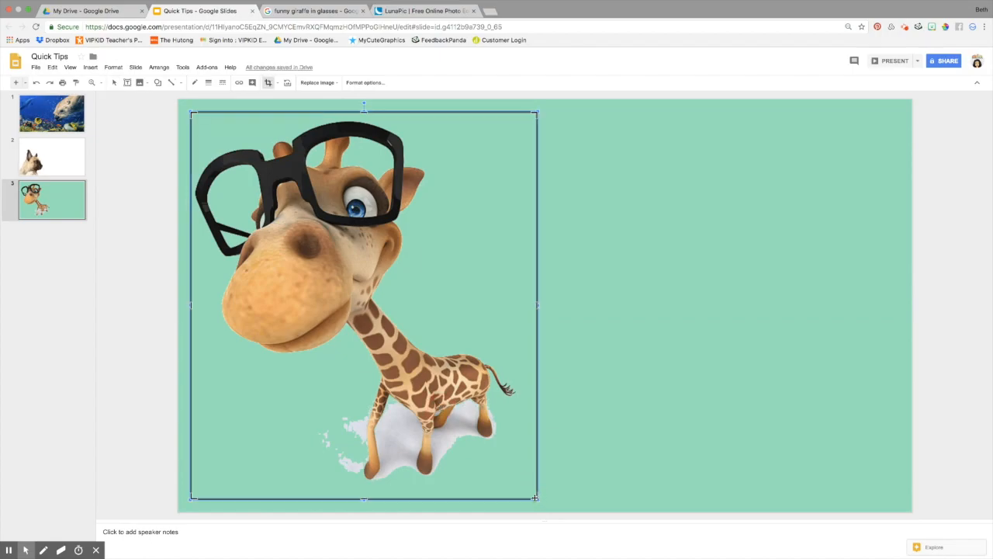
left_click_drag(536, 496, 488, 383)
left_click(612, 389)
- Move the cropped giraffe into the slide's lower-right corner and enlarge it to the full slide height, leaving it deselected
left_click_drag(293, 252, 716, 377)
left_click_drag(612, 239, 466, 101)
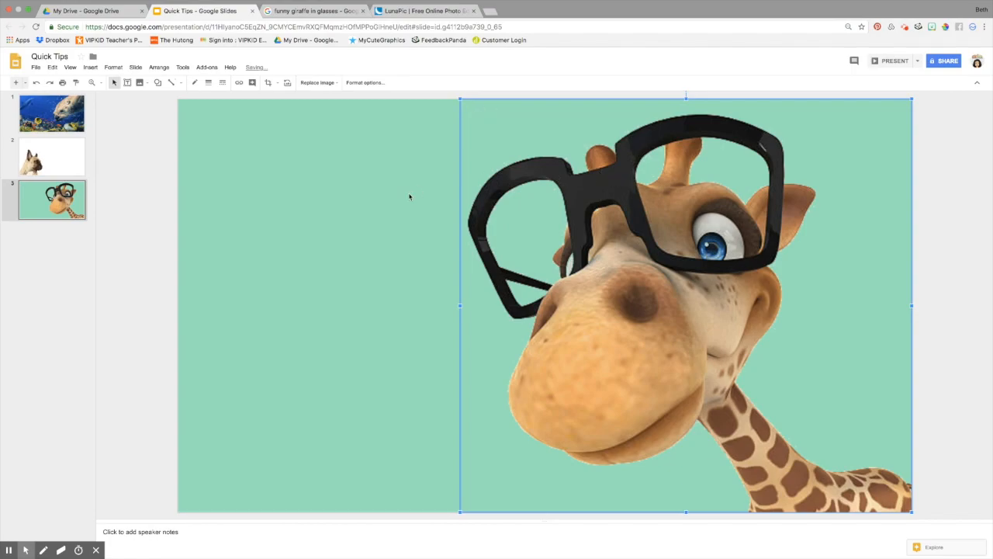
left_click(152, 220)
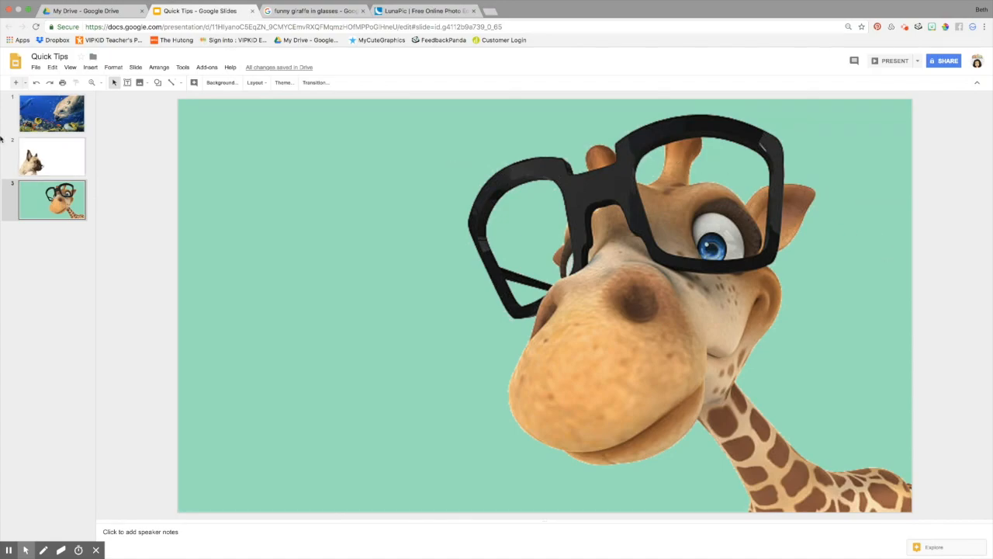
- Review the finished pictures on slides 1 and 2 and return to giraffe slide 3
left_click(67, 124)
left_click(66, 165)
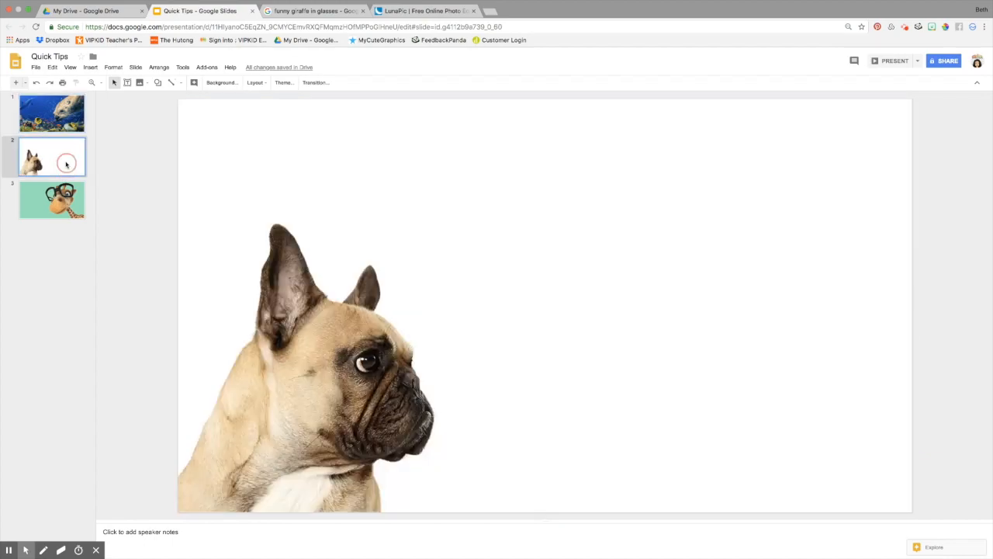
left_click(39, 126)
left_click(43, 159)
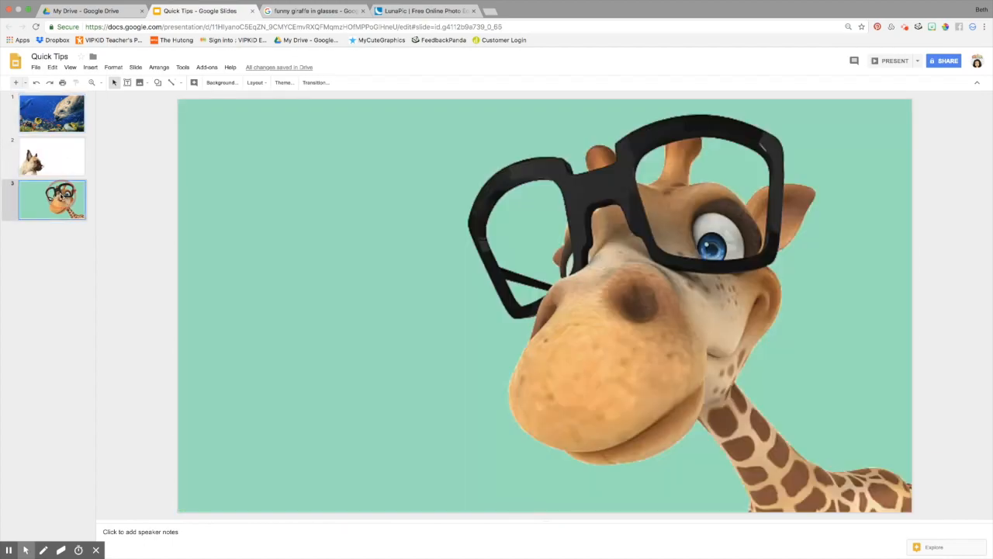
left_click(61, 194)
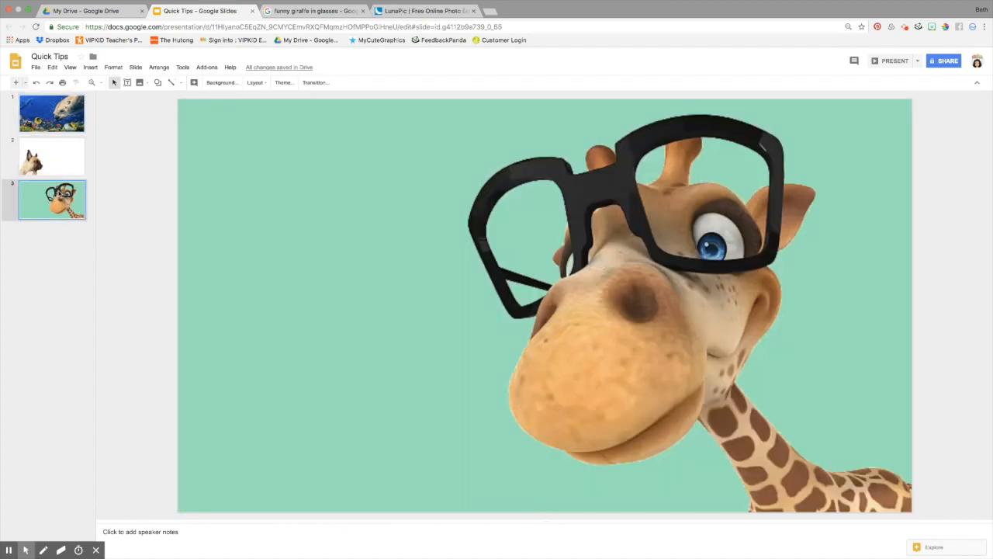
left_click(10, 551)
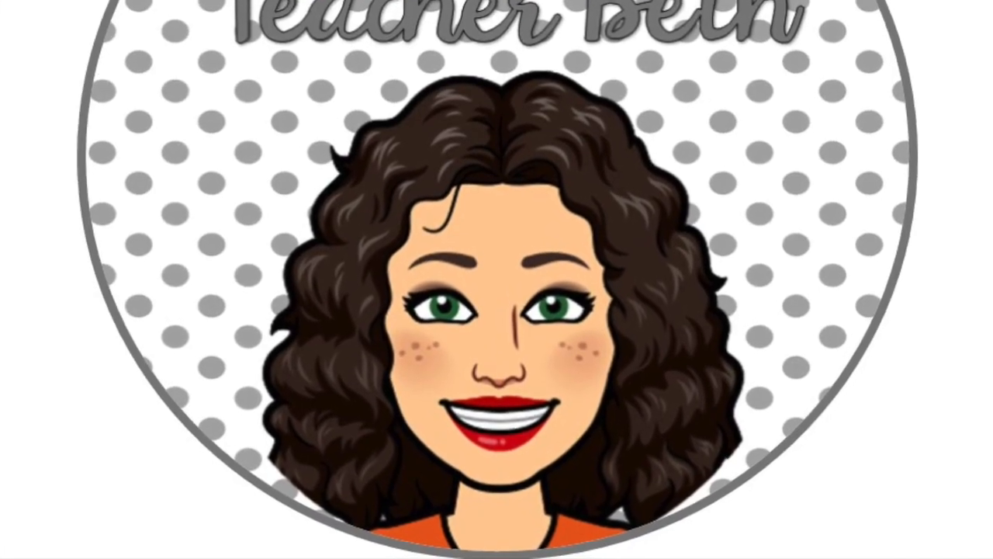